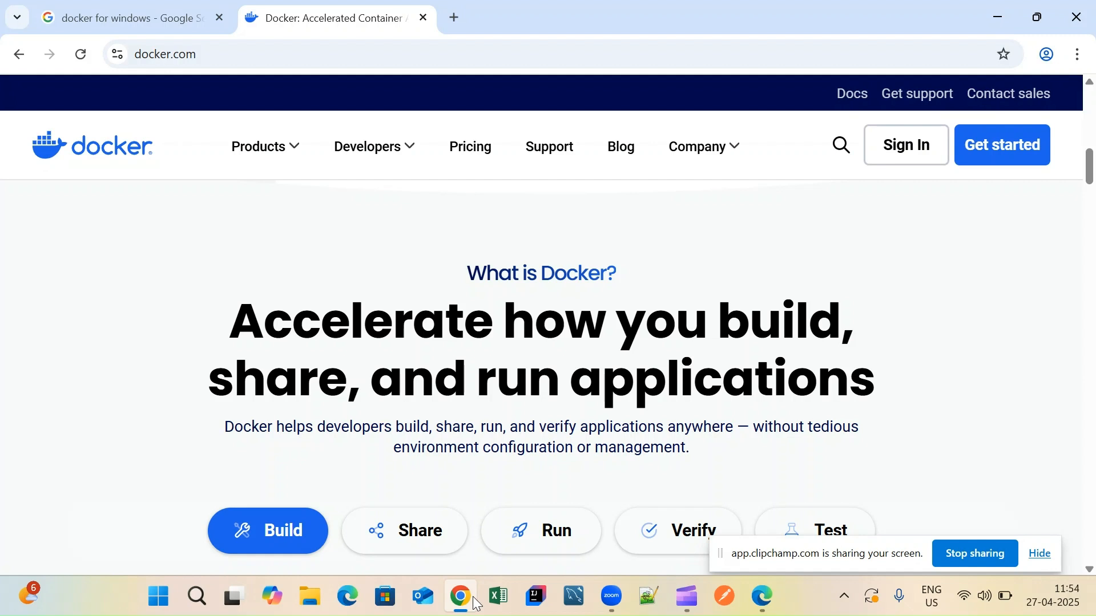
- Return to the 'docker for windows' Google search results tab
click(102, 3)
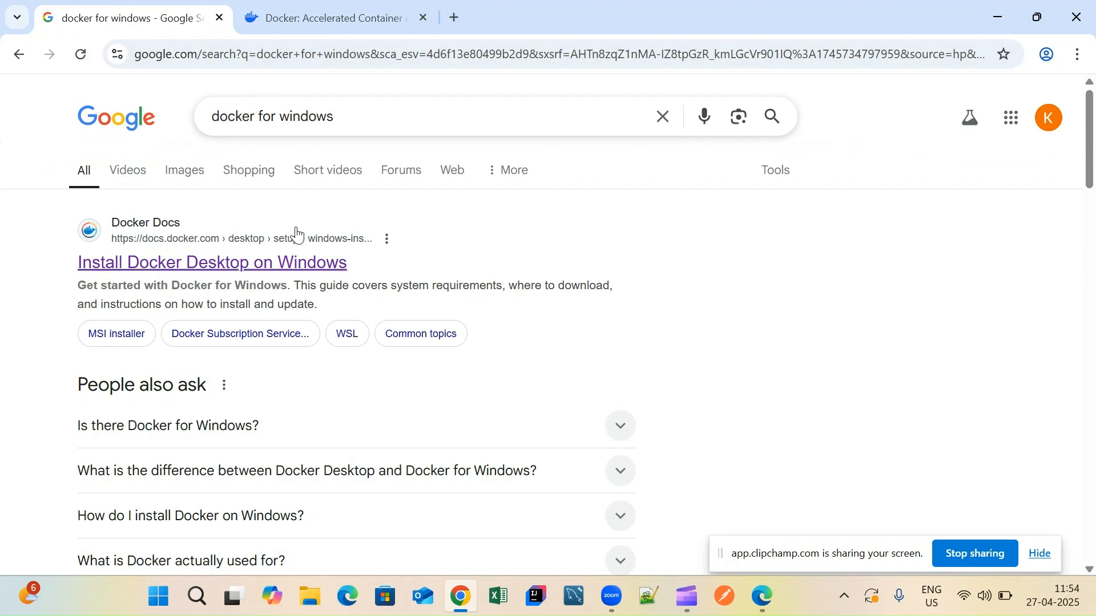
- Open the 'Install Docker Desktop on Windows' guide, scroll to its download links, and open File Explorer
middle_click(297, 271)
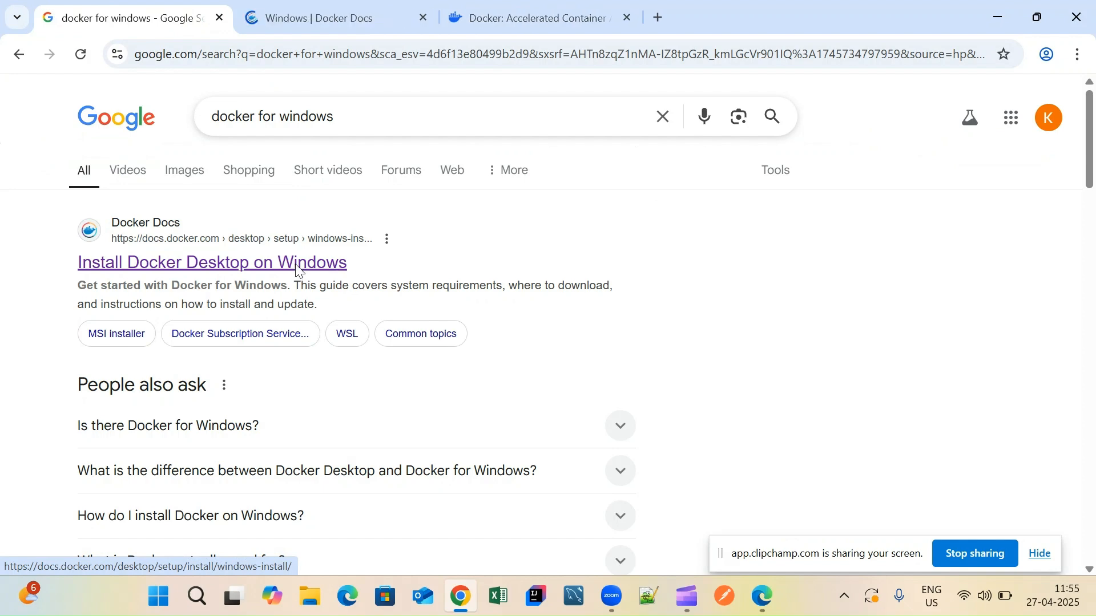
click(391, 8)
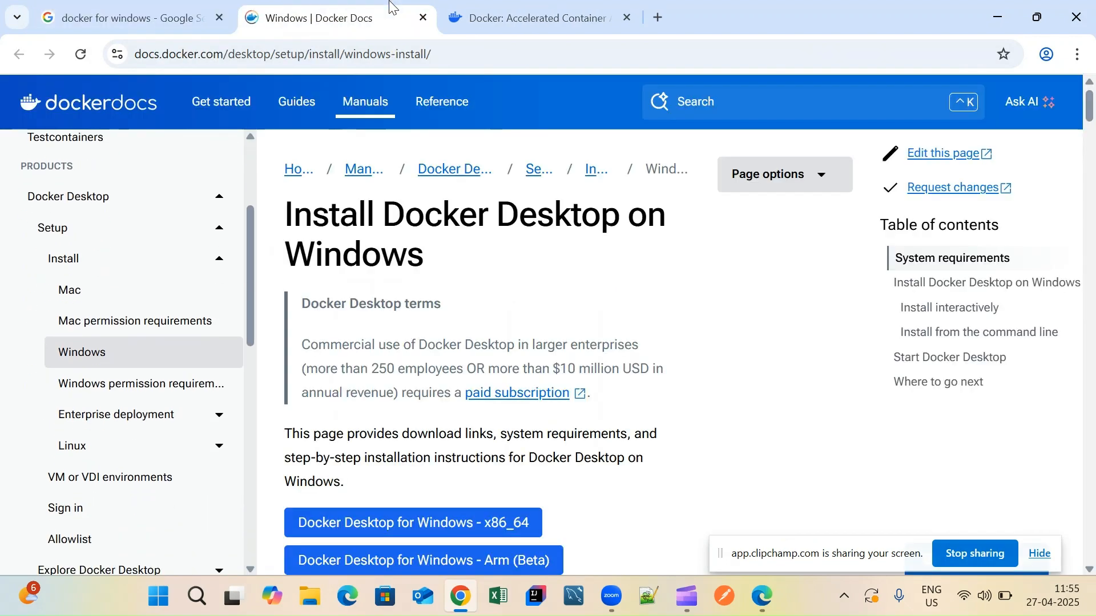
scroll(749, 310, down, 2)
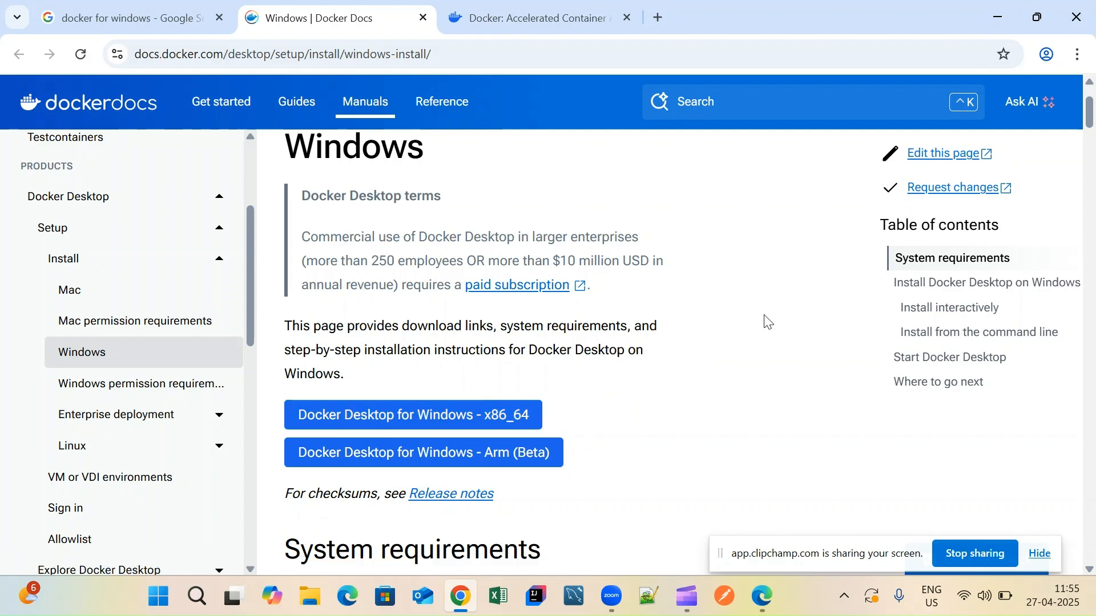
key(super+e)
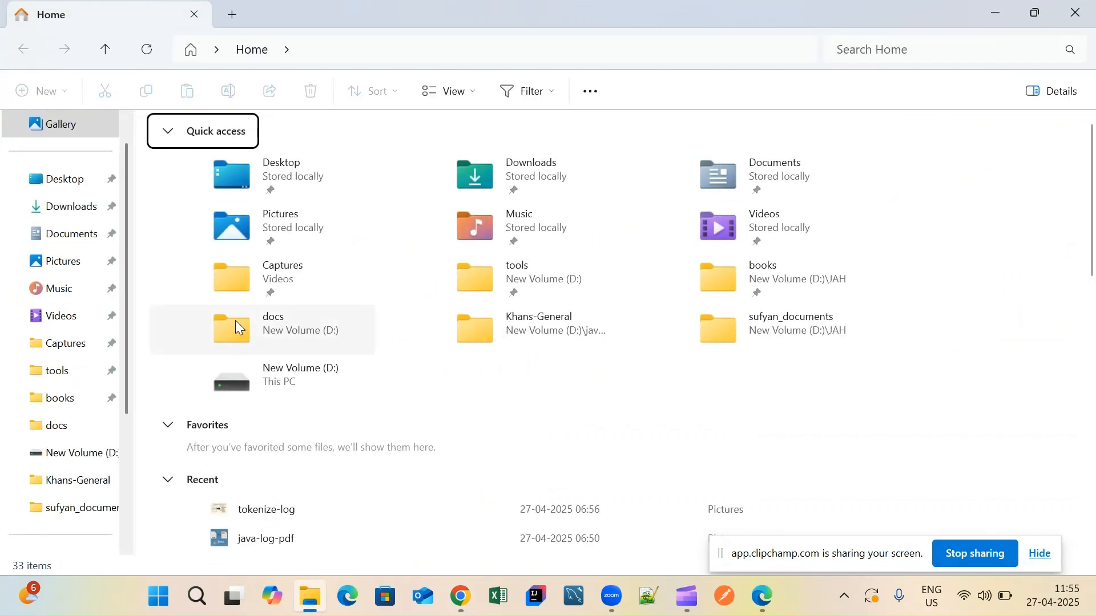
- Run the Docker Desktop Installer from the tools folder on New Volume (D:)
click(67, 377)
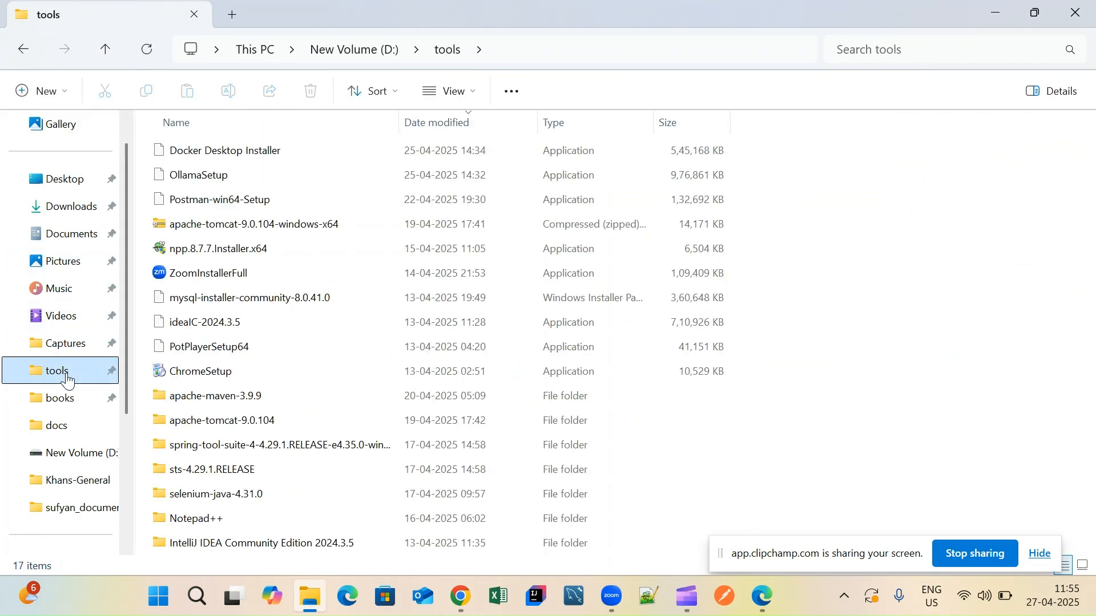
click(233, 158)
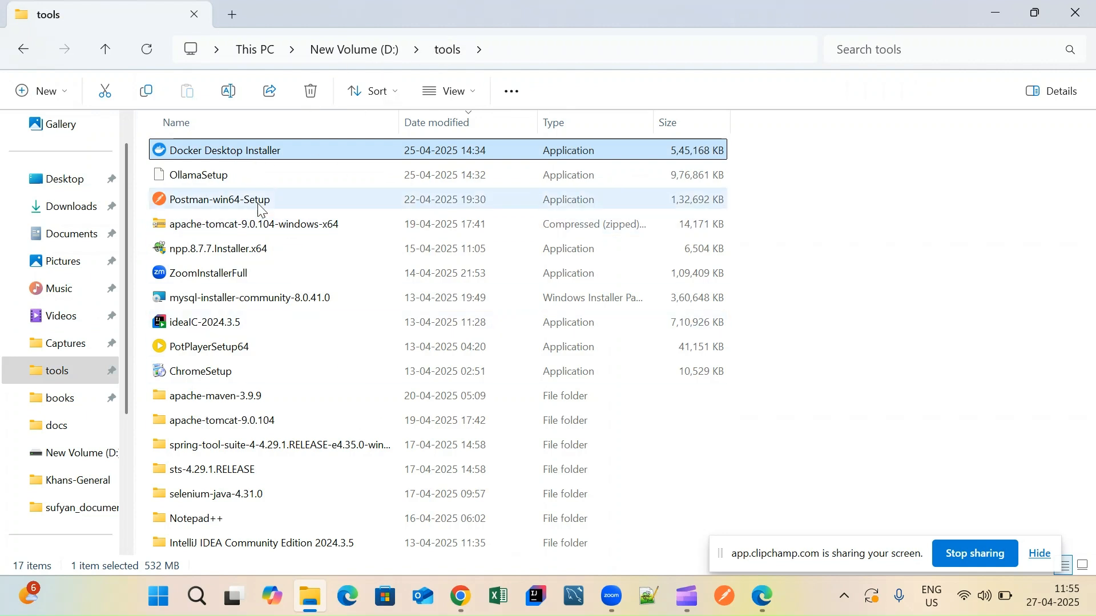
double_click(265, 162)
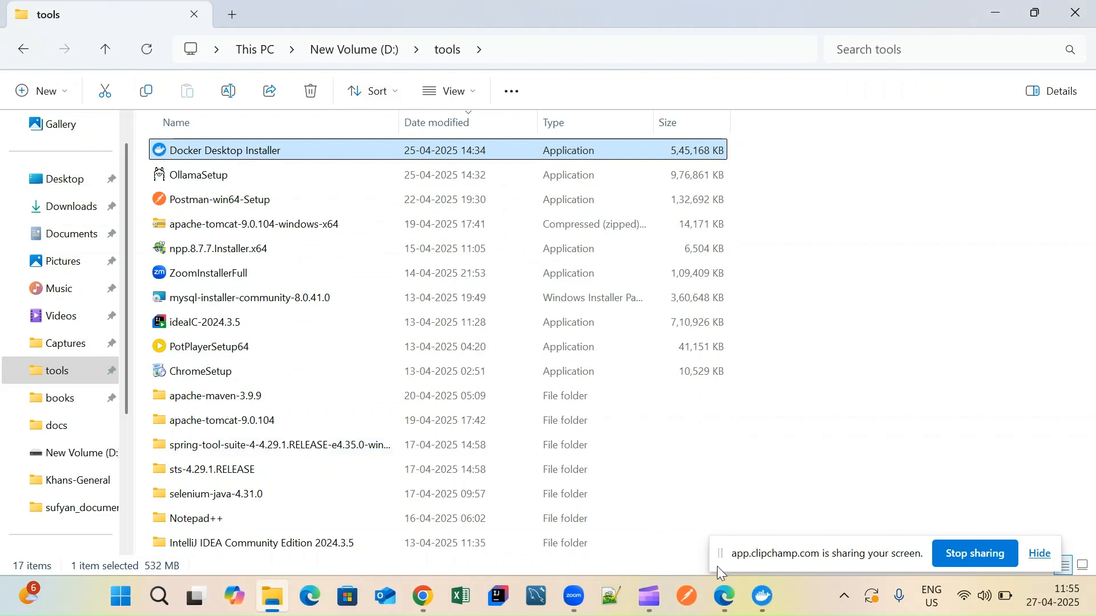
- Install Docker Desktop 4.40.0 with WSL 2 and a desktop shortcut, then close the installer
mouse_move(762, 598)
click(772, 510)
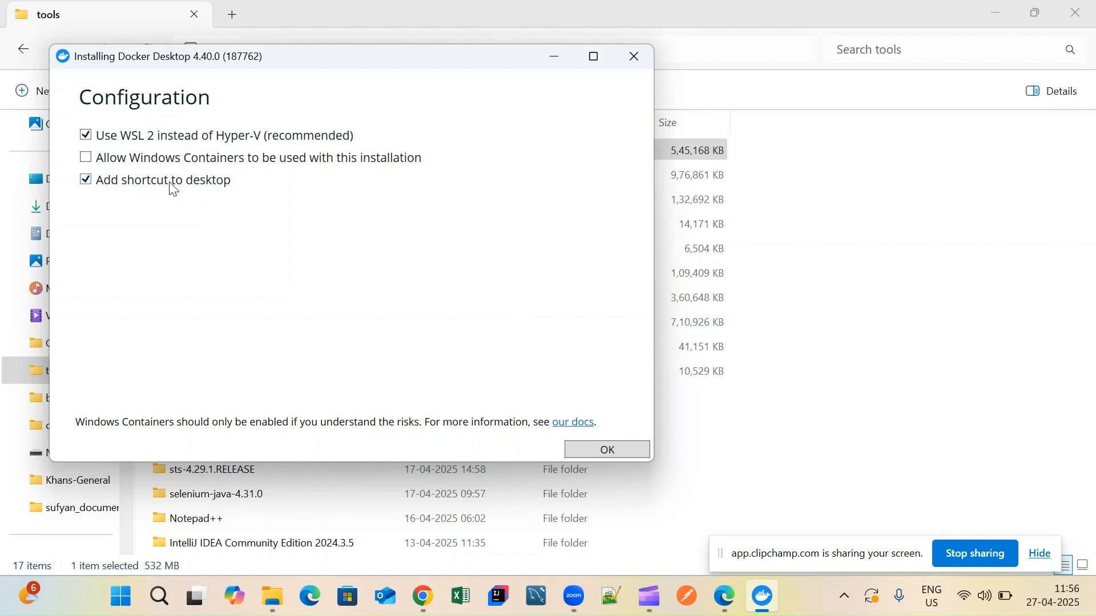
click(604, 452)
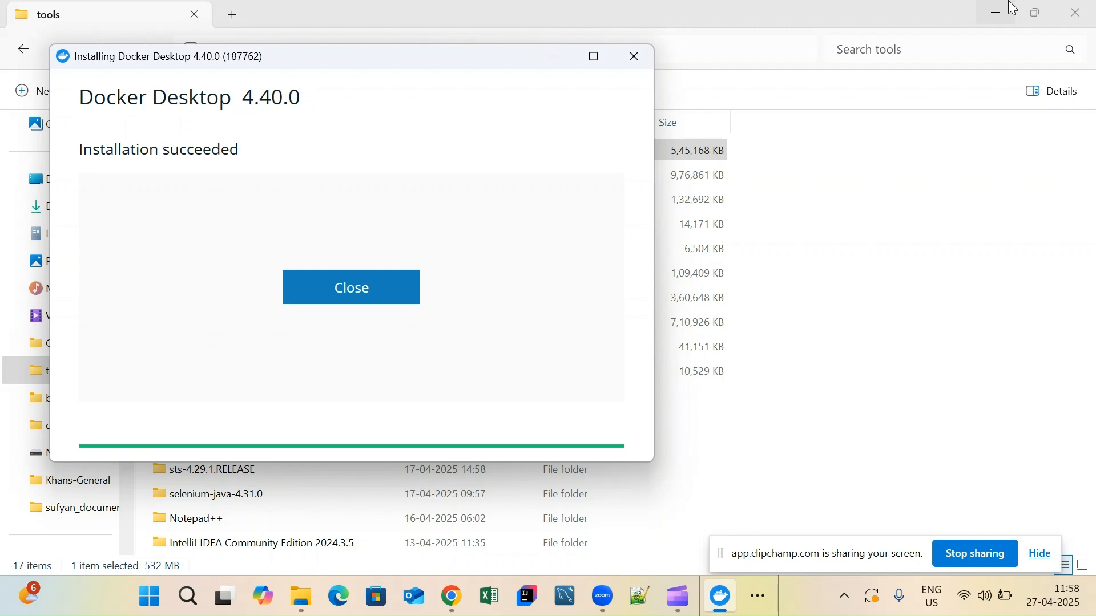
click(342, 282)
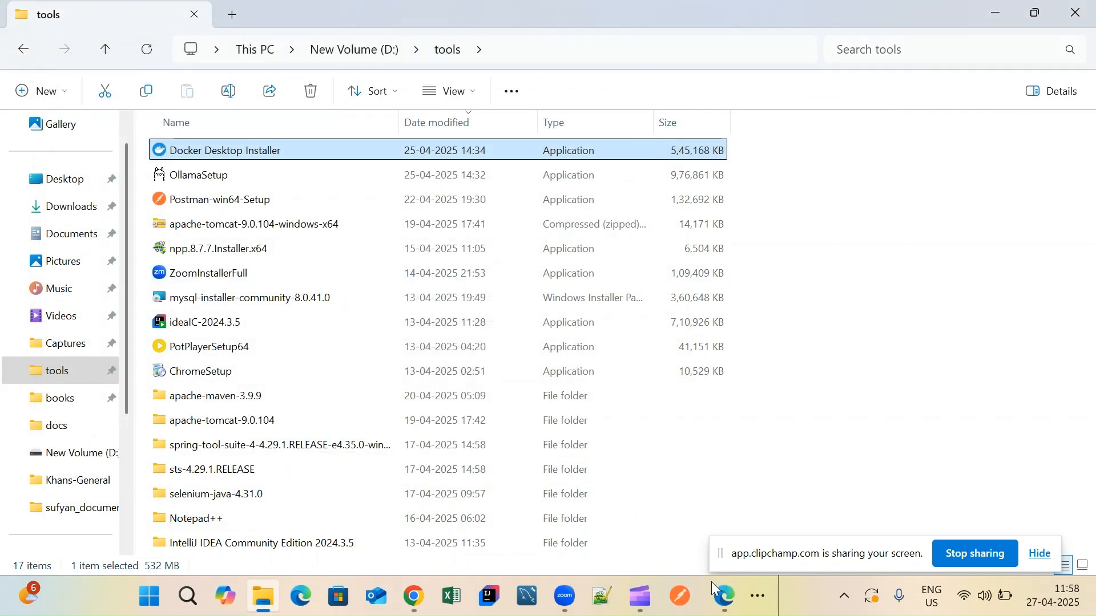
- Minimize File Explorer and dismiss the overflow and Task View so the Docker Desktop shortcut shows
click(991, 4)
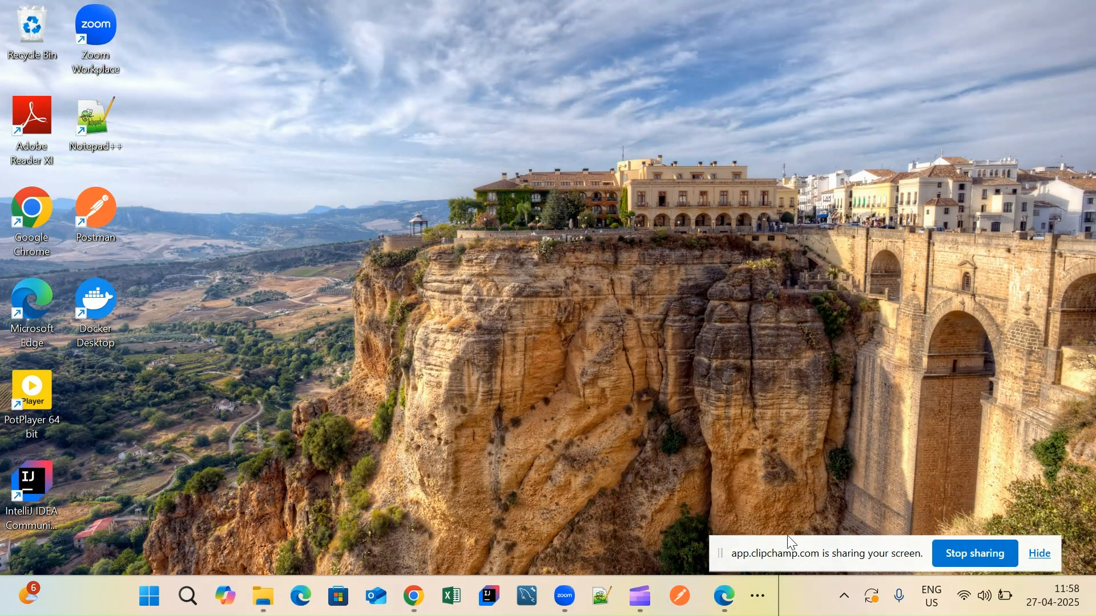
click(752, 588)
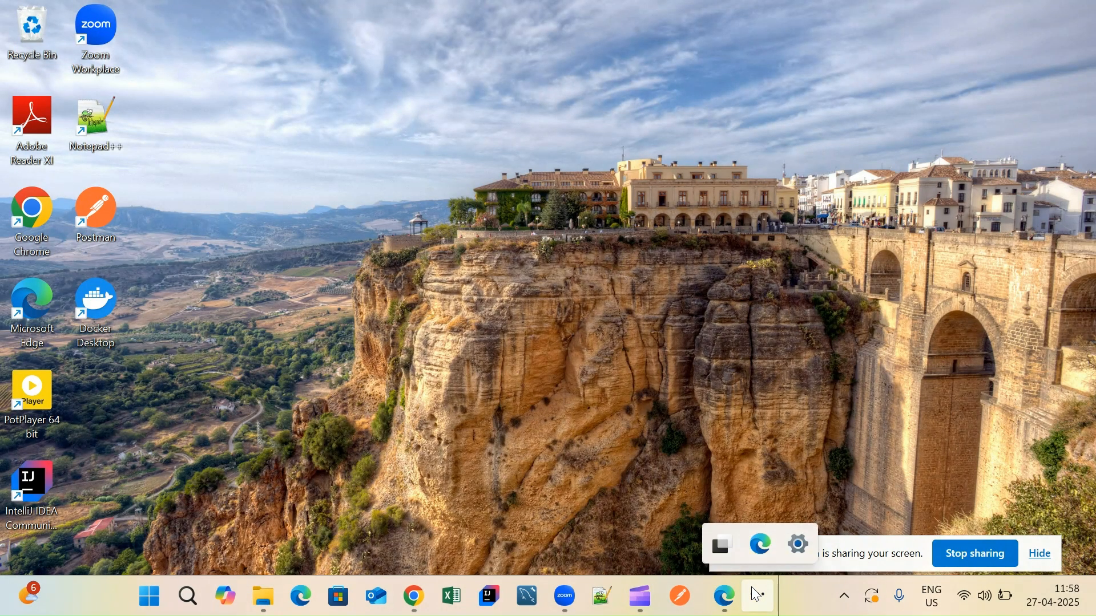
click(720, 545)
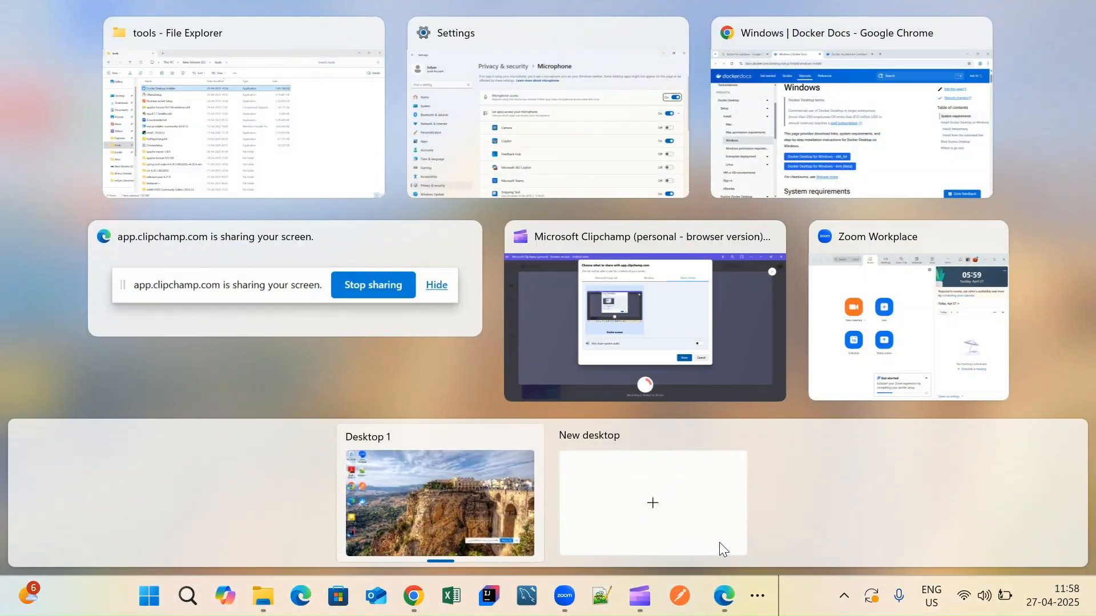
click(757, 602)
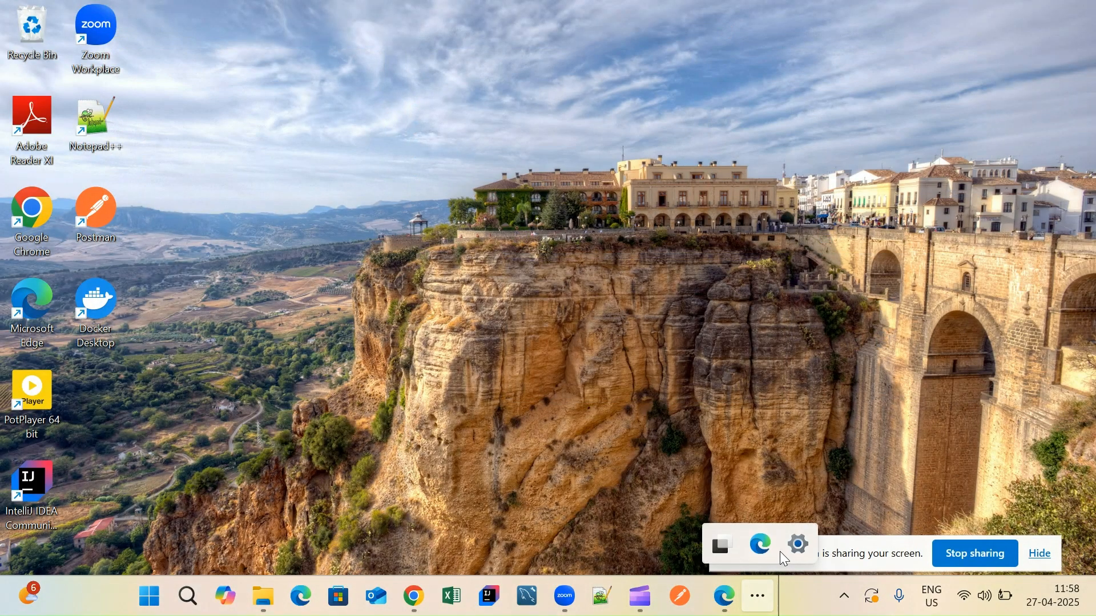
click(510, 484)
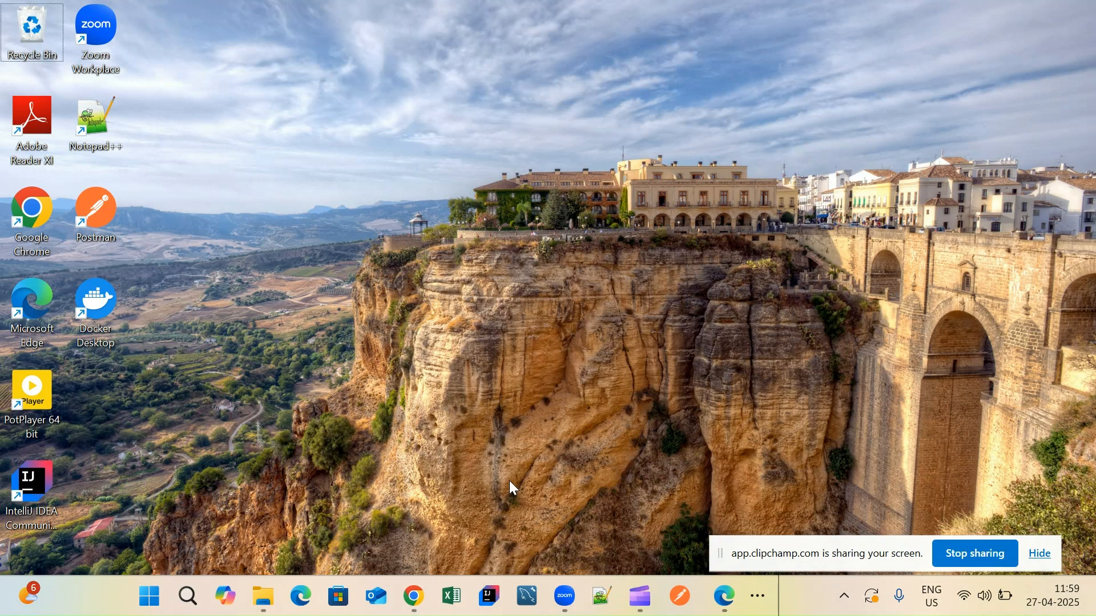
- Run 'docker --version' in a maximized Command Prompt, showing Docker version 28.0.4, build b8034c0
key(super+r)
text(cmd)
key(Return)
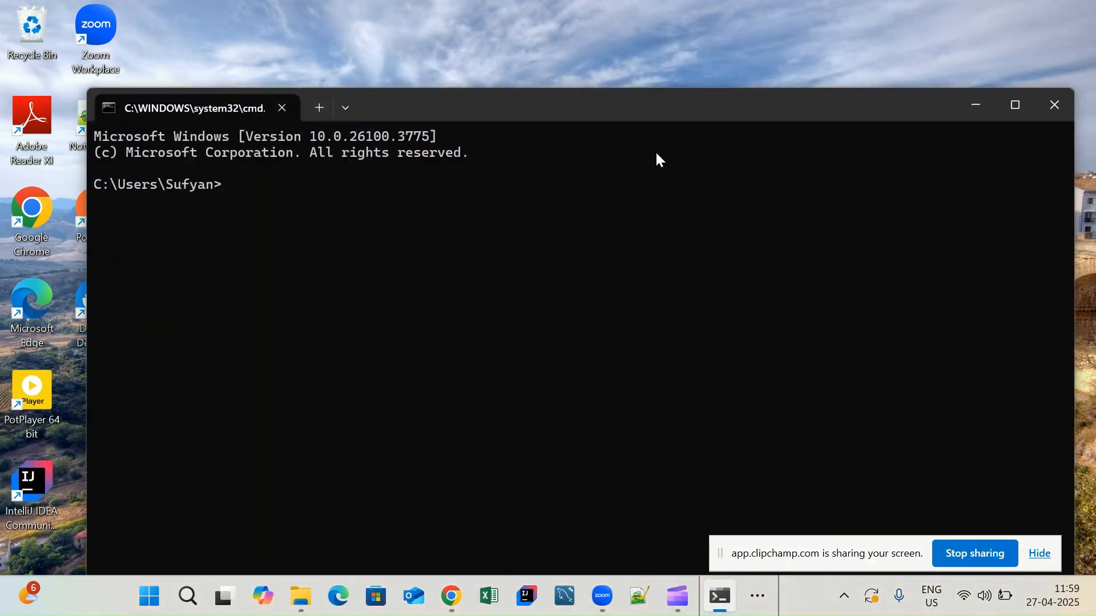
double_click(684, 113)
text(dock)
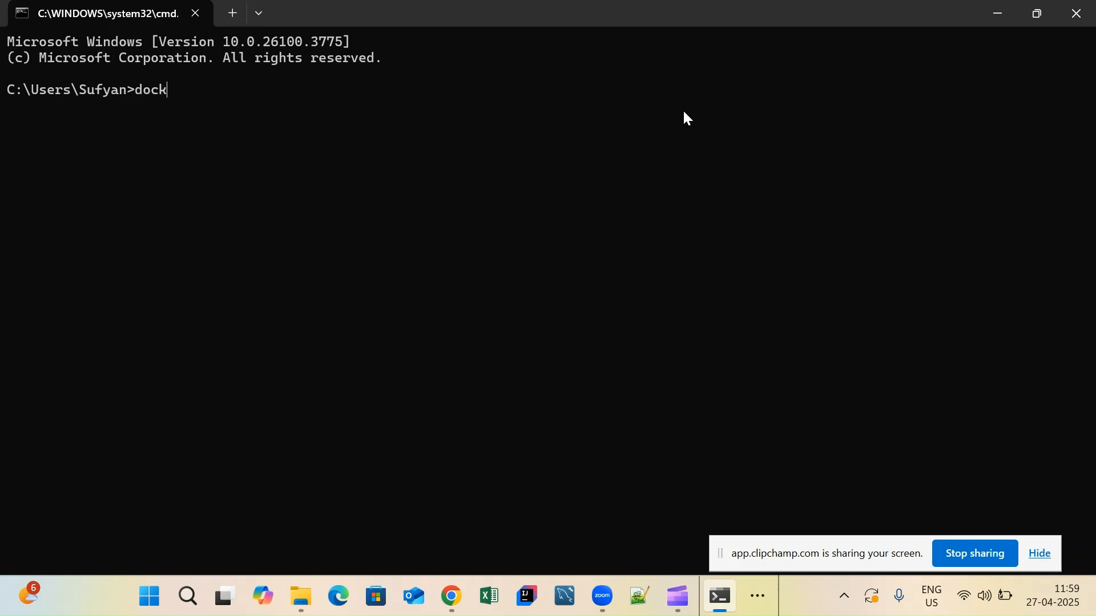
text(er --version)
key(Return)
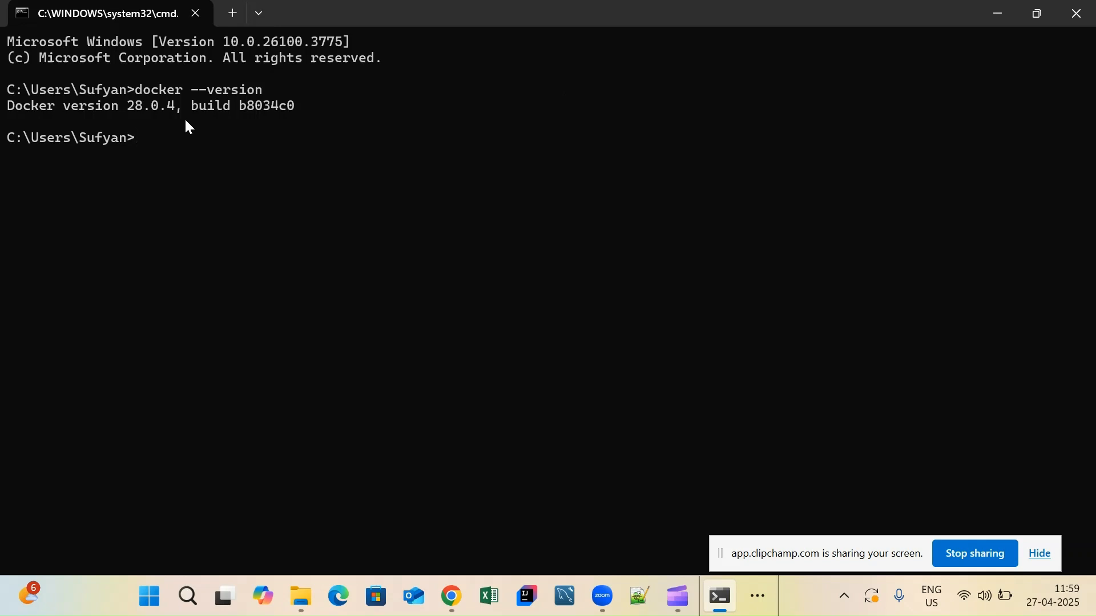
- Launch Docker Desktop by searching 'doc' in the Start menu
click(846, 598)
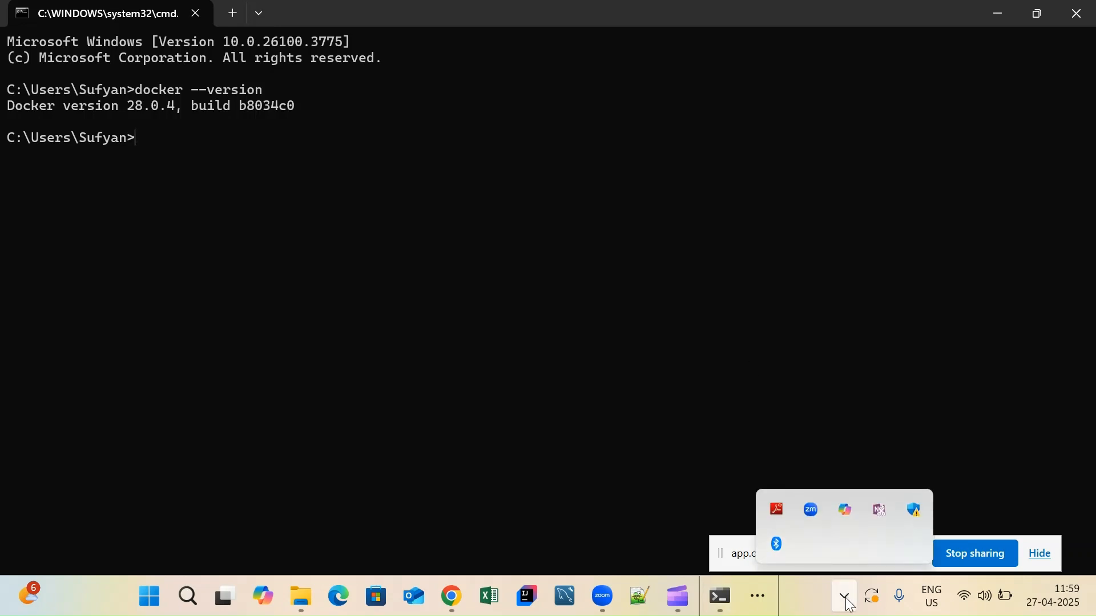
click(546, 401)
click(150, 598)
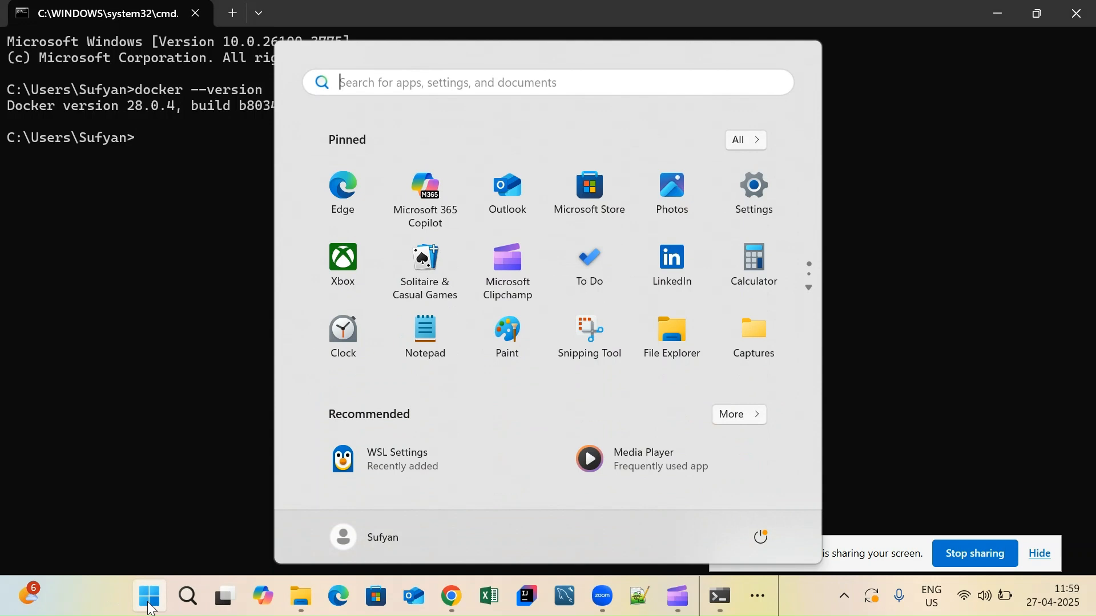
text(doc)
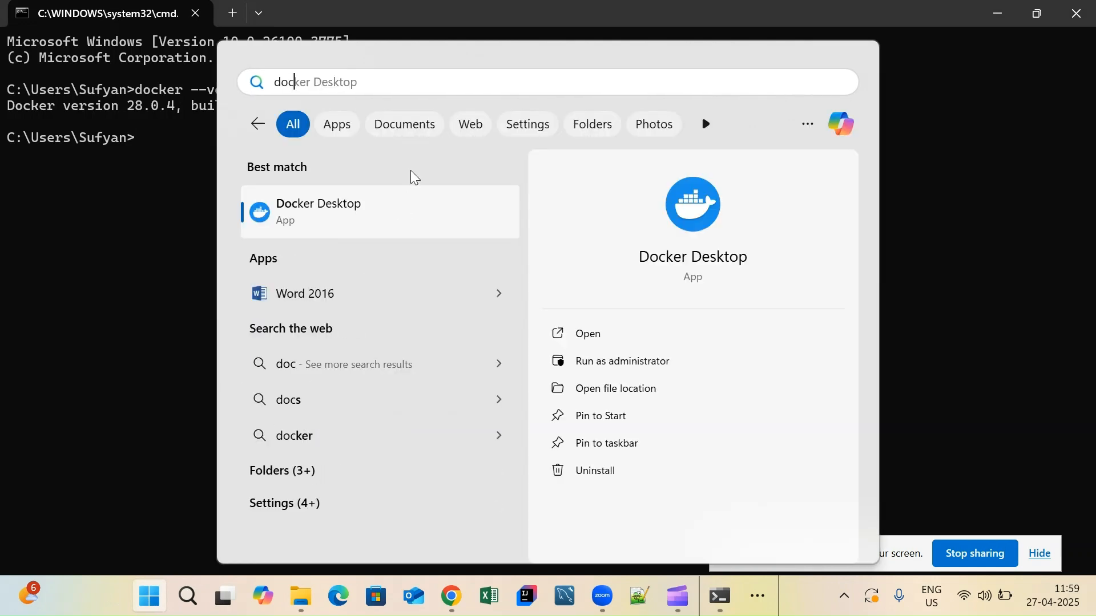
click(380, 195)
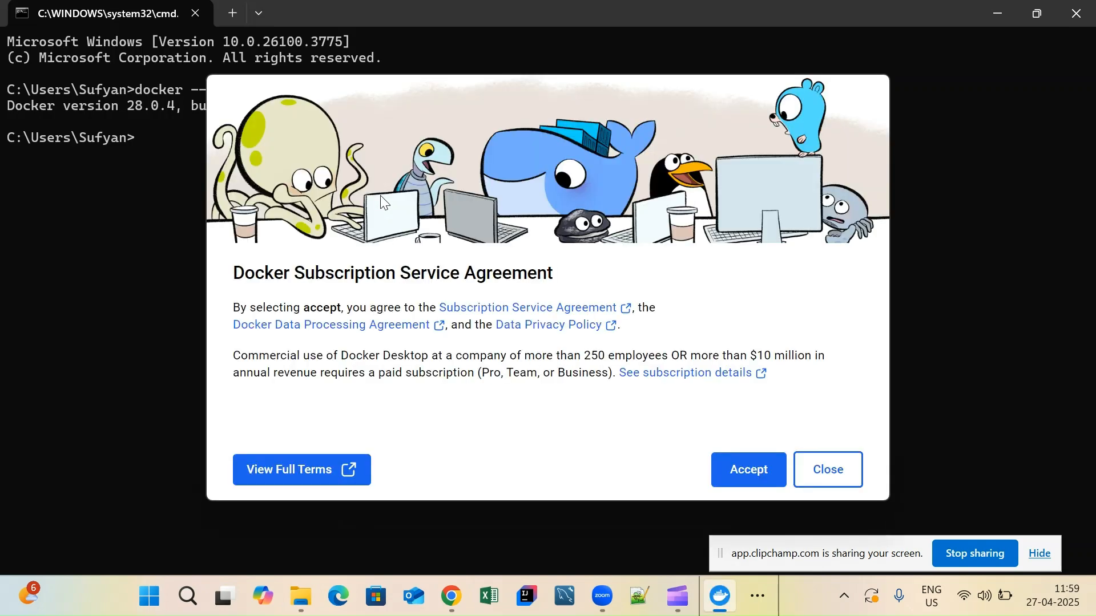
- Accept the Docker subscription agreement and skip the sign-in and welcome survey
click(751, 465)
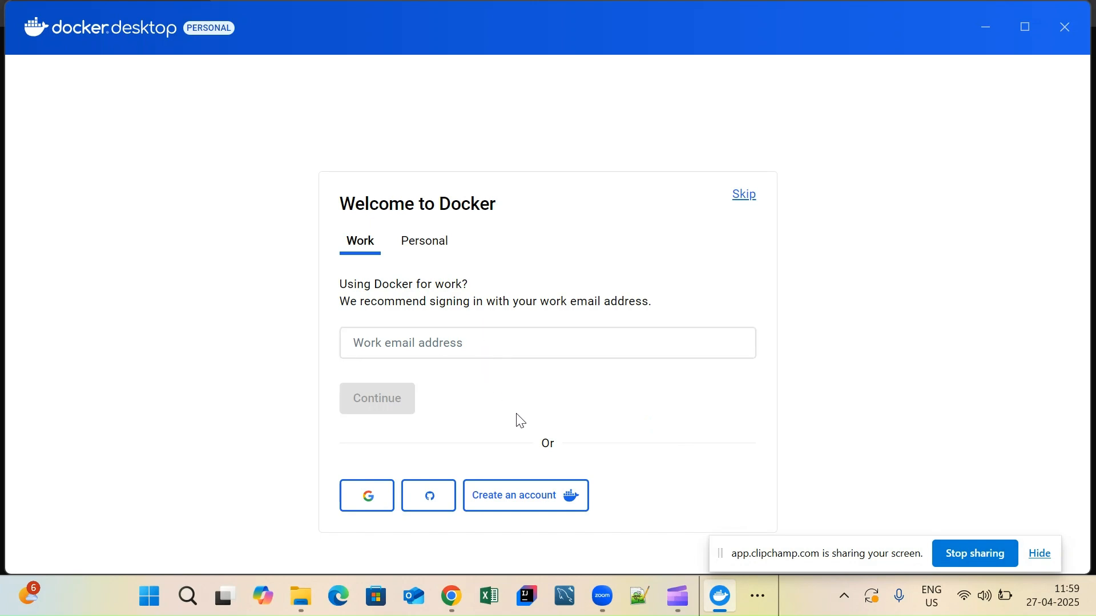
click(742, 196)
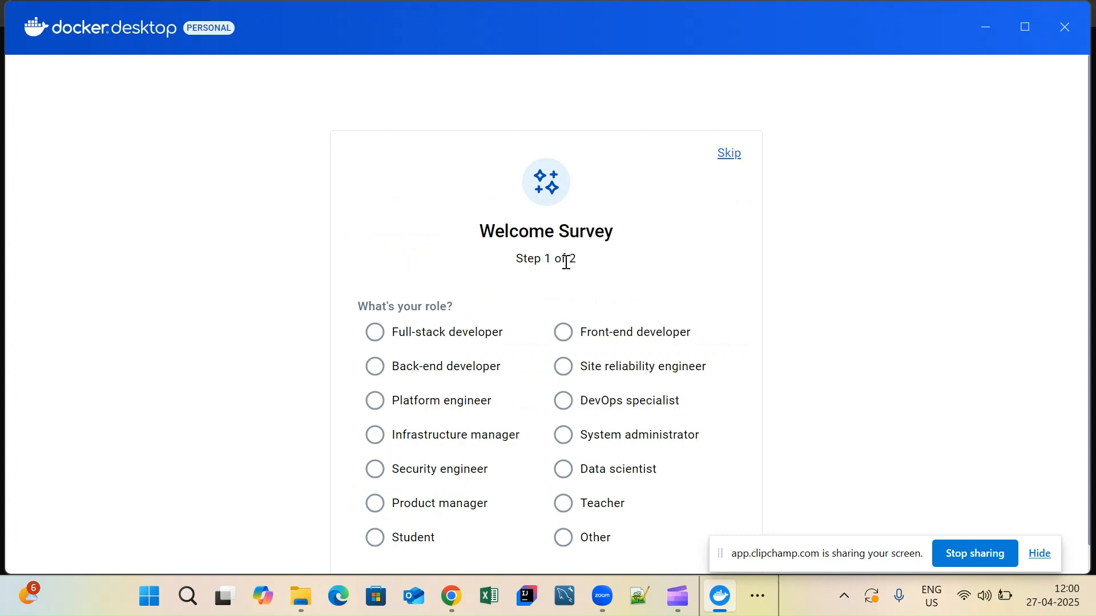
click(730, 156)
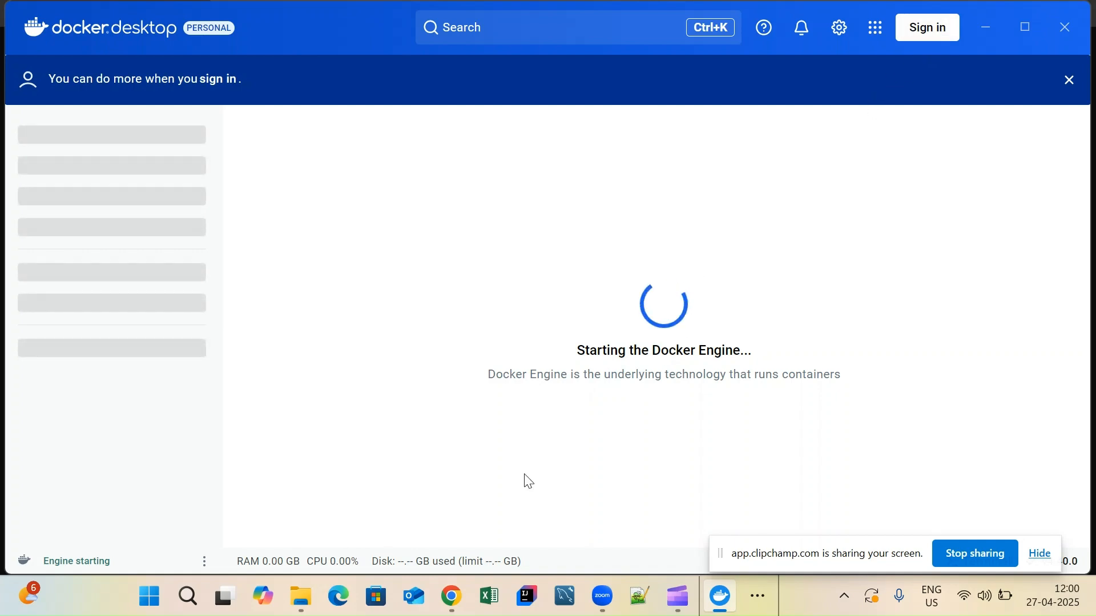
click(460, 597)
- Search Google for 'docker login' in a new tab and open its Docker Docs page
key(ctrl+t)
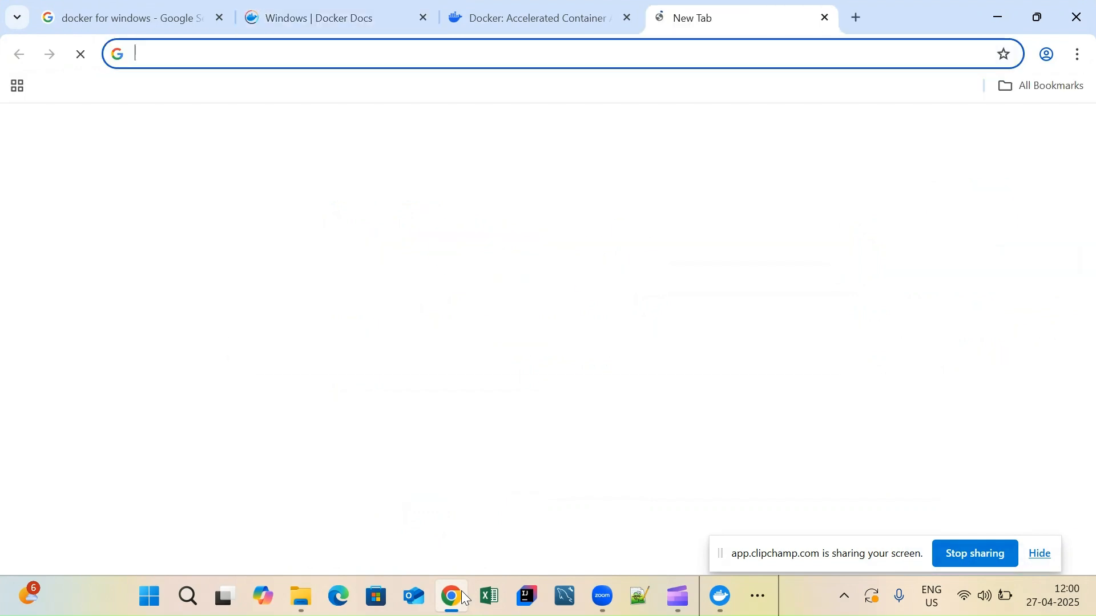
text(docker login)
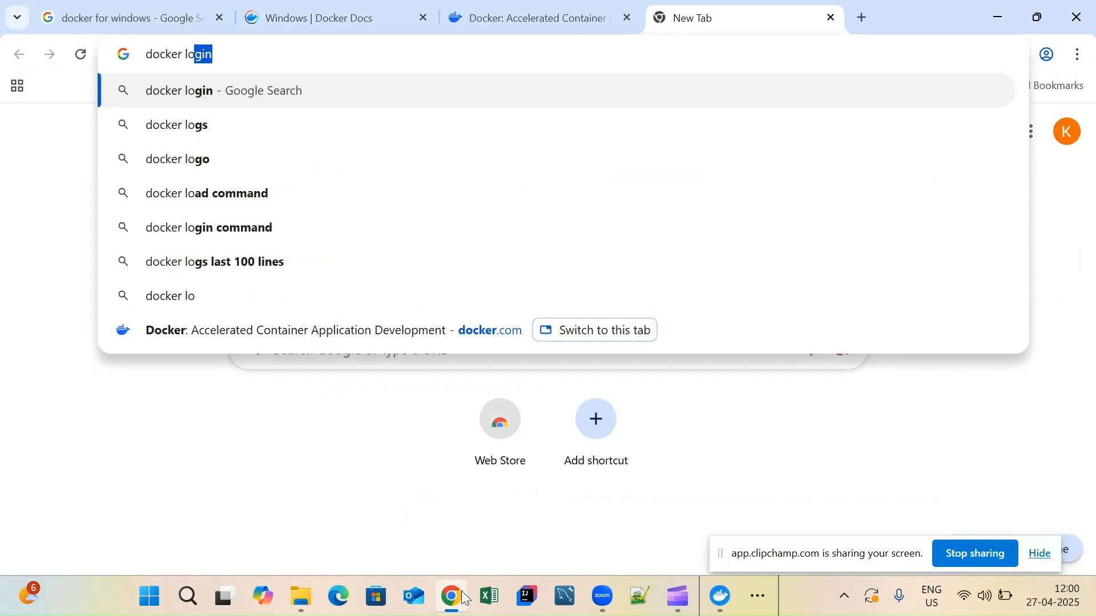
key(Return)
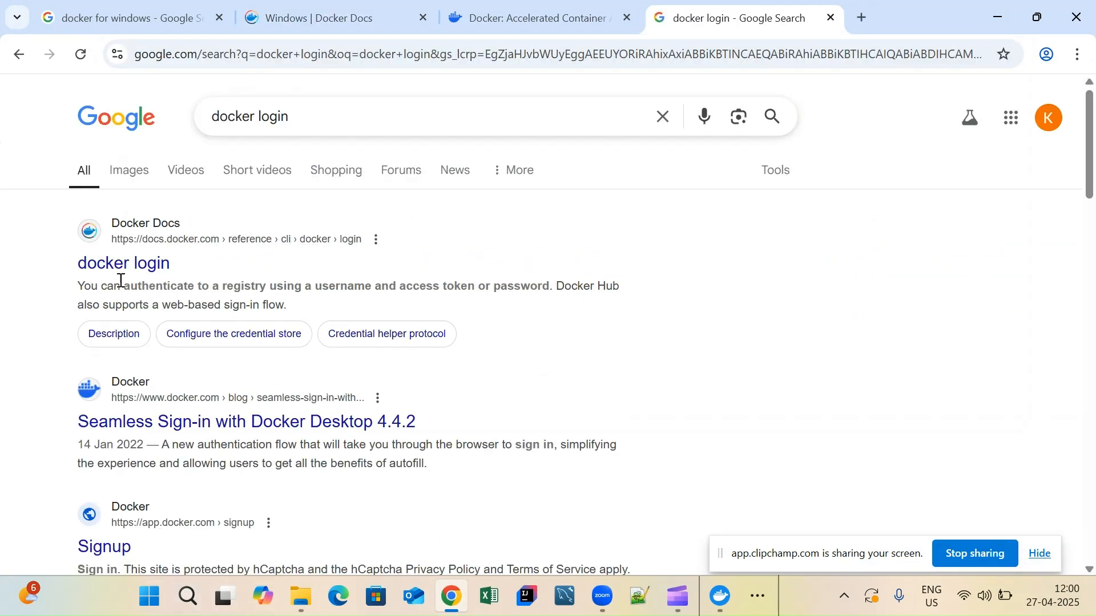
click(122, 268)
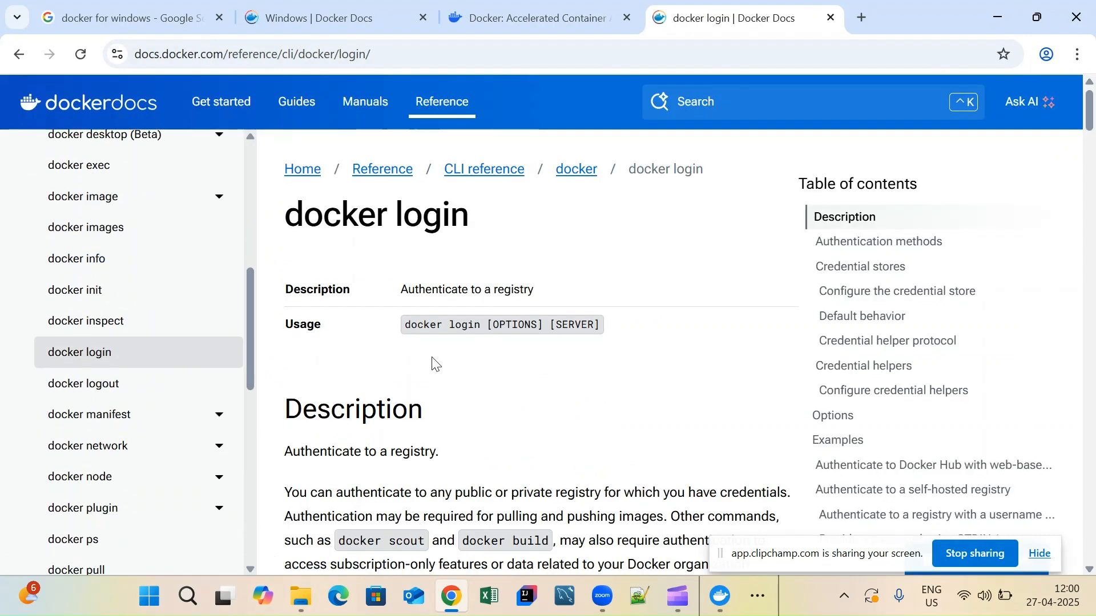
key(alt+Left)
scroll(433, 364, down, 1)
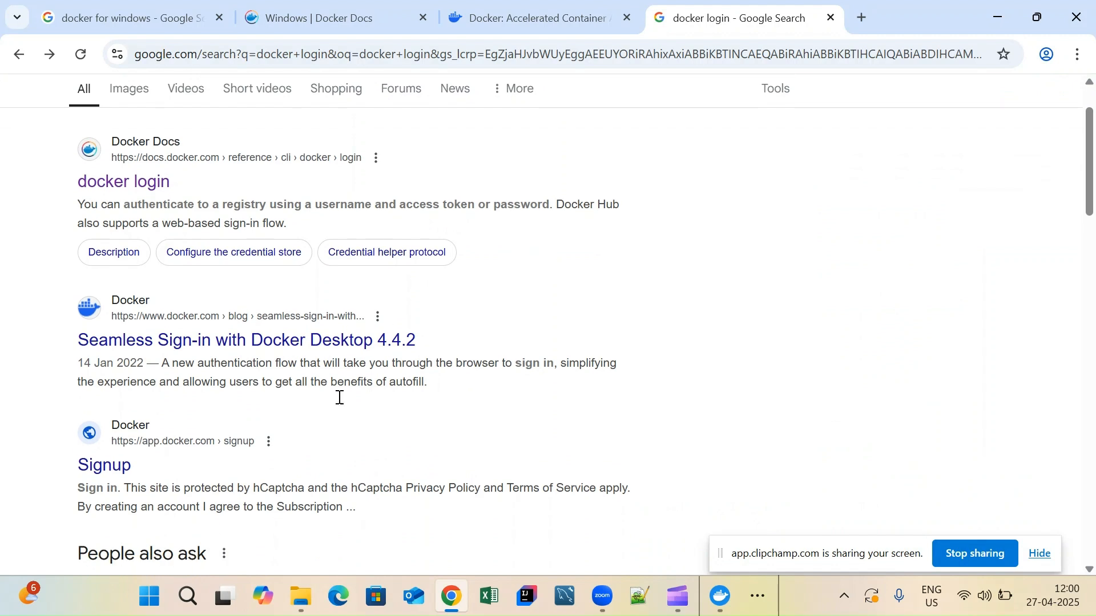
click(112, 468)
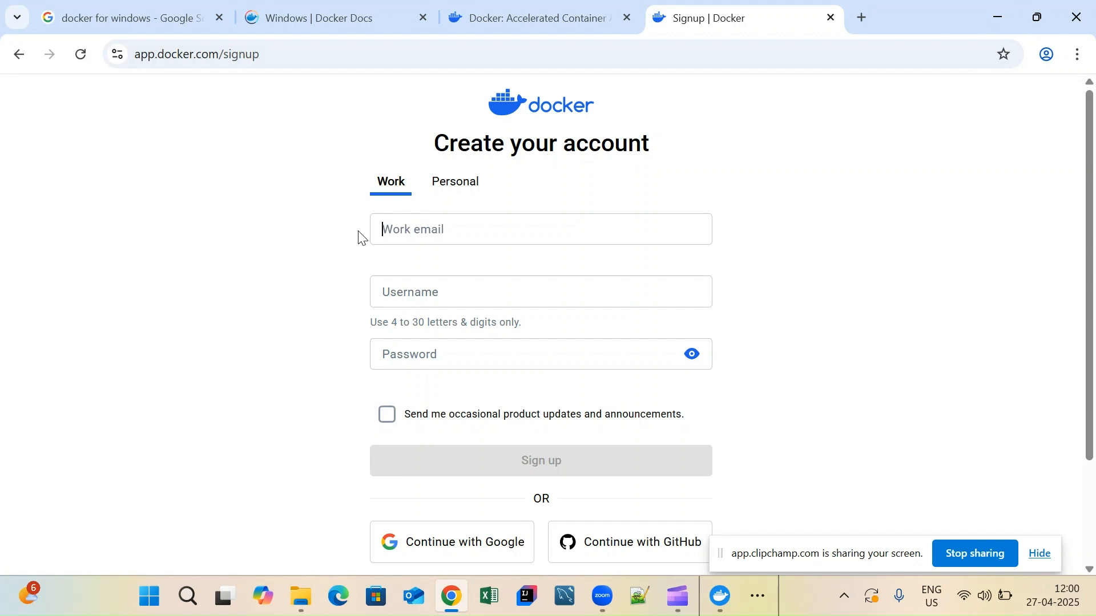
click(722, 596)
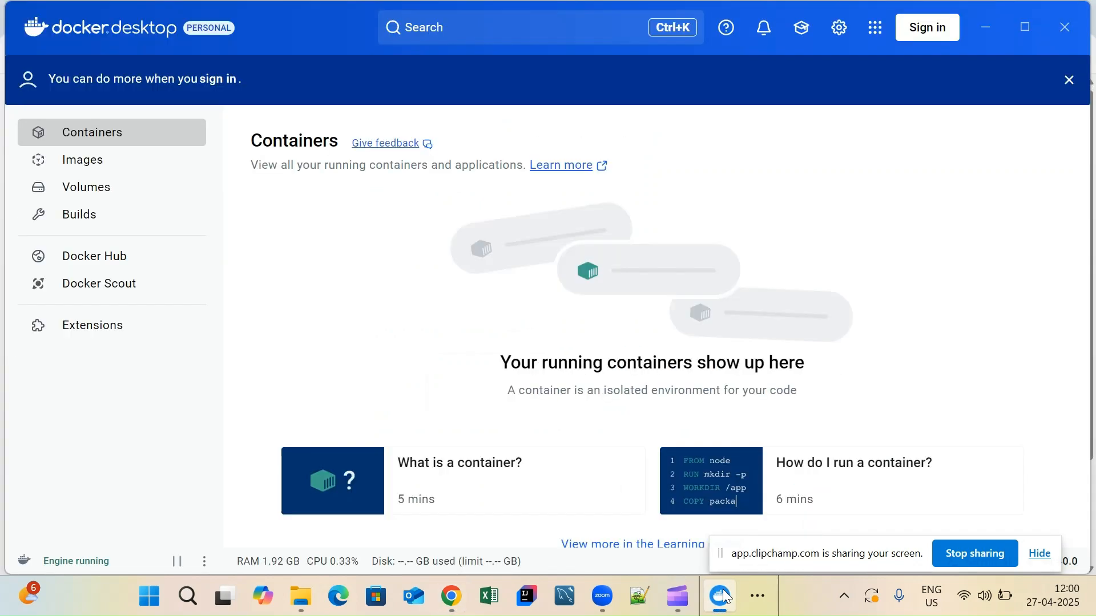
- Browse the Images, Volumes, Builds and Docker Hub pages, ending back on Images
click(84, 171)
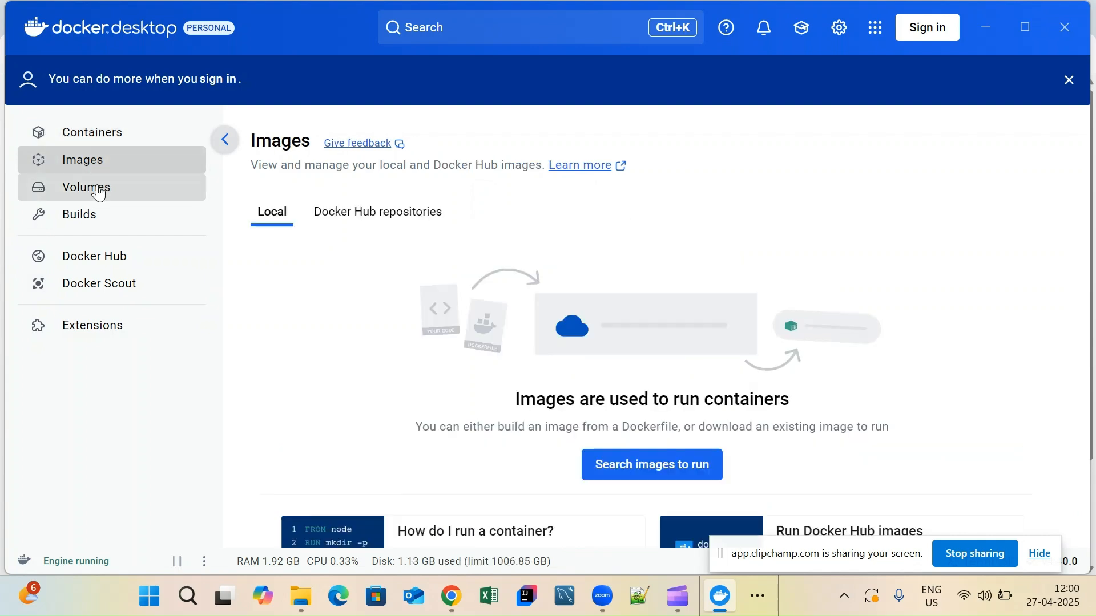
click(97, 191)
click(84, 214)
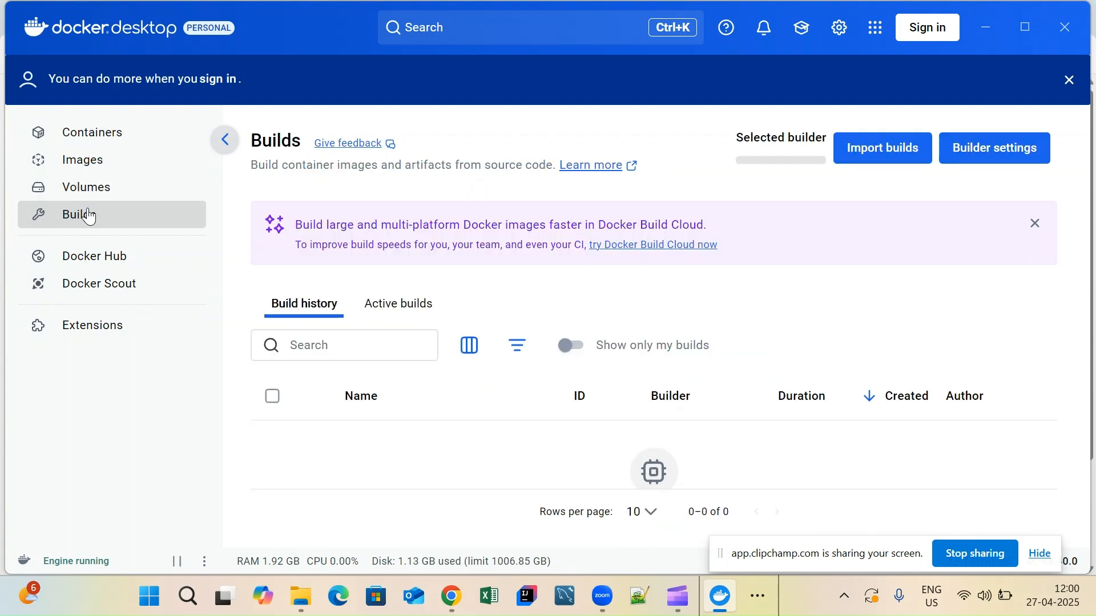
click(122, 256)
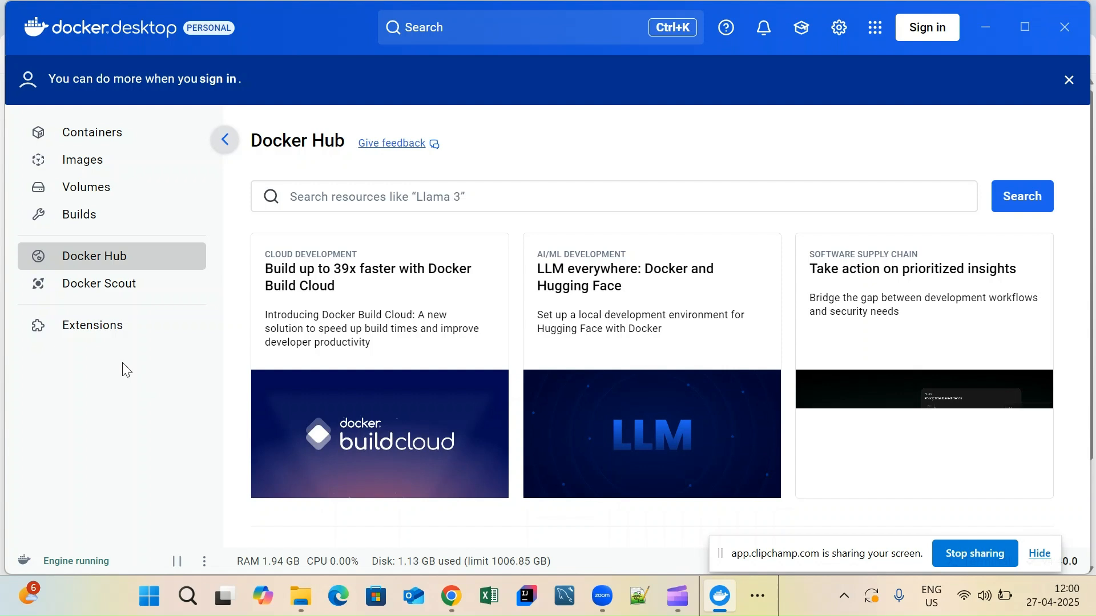
click(82, 159)
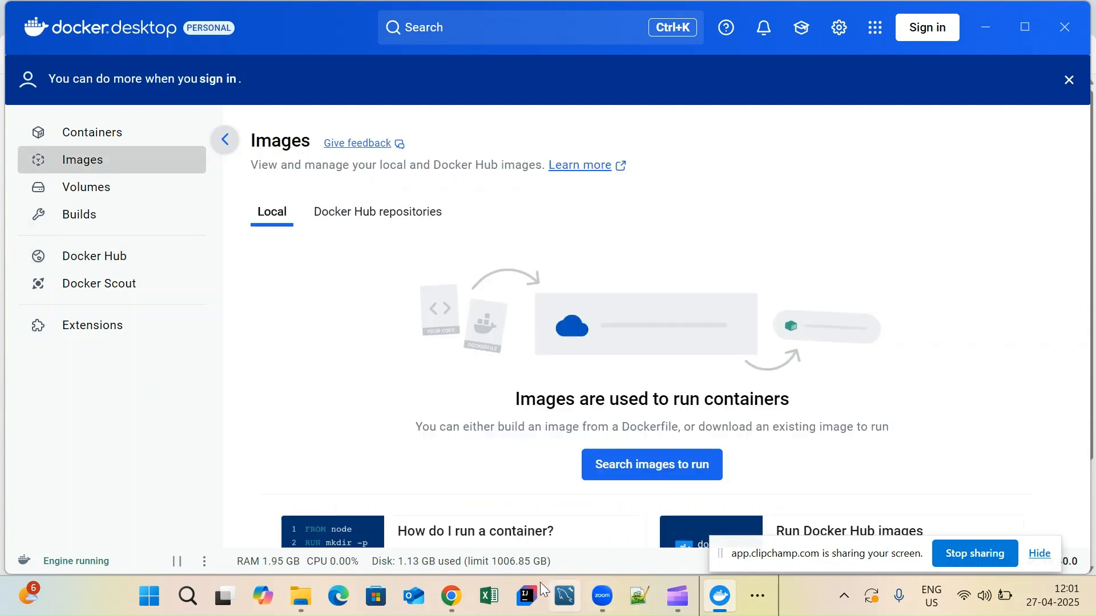
click(769, 607)
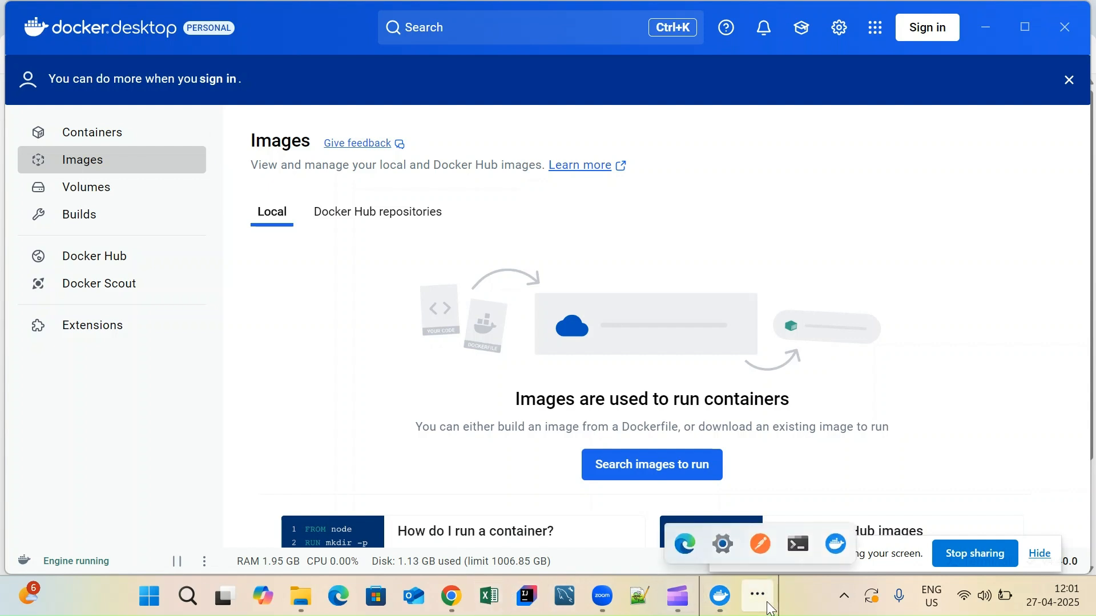
- Bring the Command Prompt showing the Docker version output back to the front
click(798, 543)
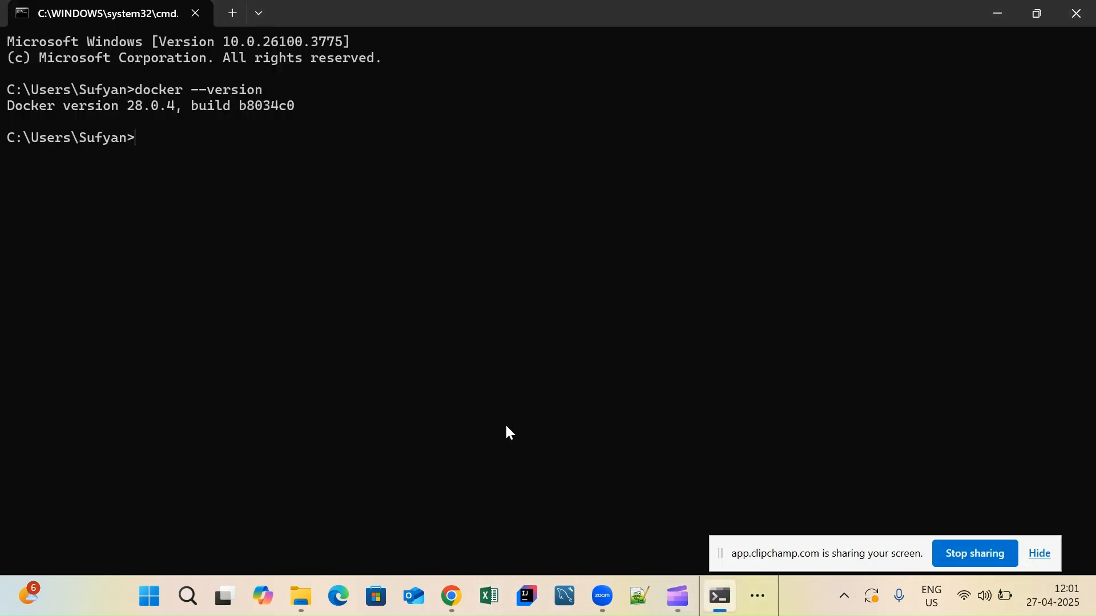